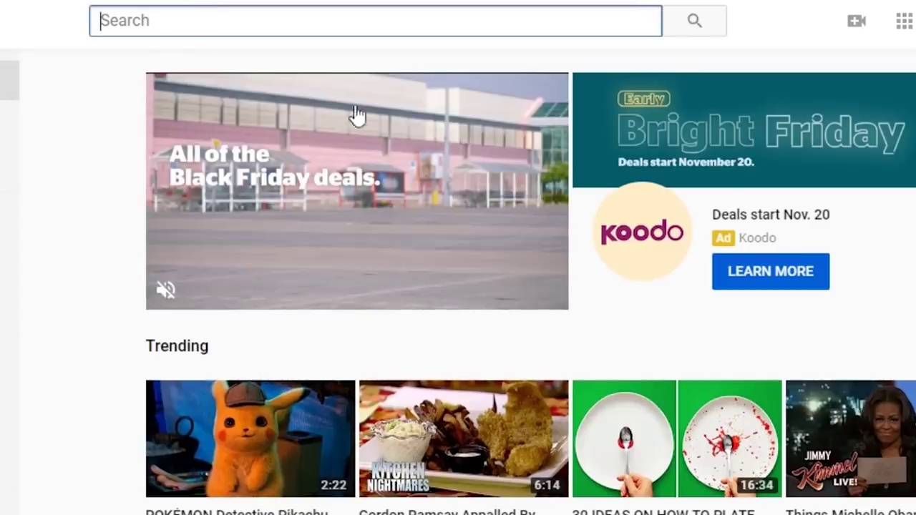
Step: Search YouTube for '70s soul jazz playlist', open the Soul,Jazz,Funk 1970's playlist and play Jack McDuff – Summer Dream
text(70s sould)
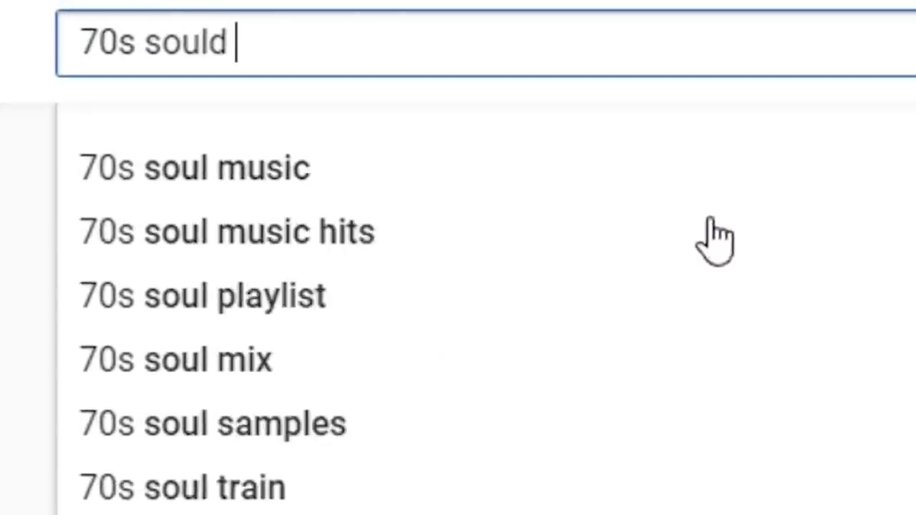
key(BackSpace)
text(jazz playlist)
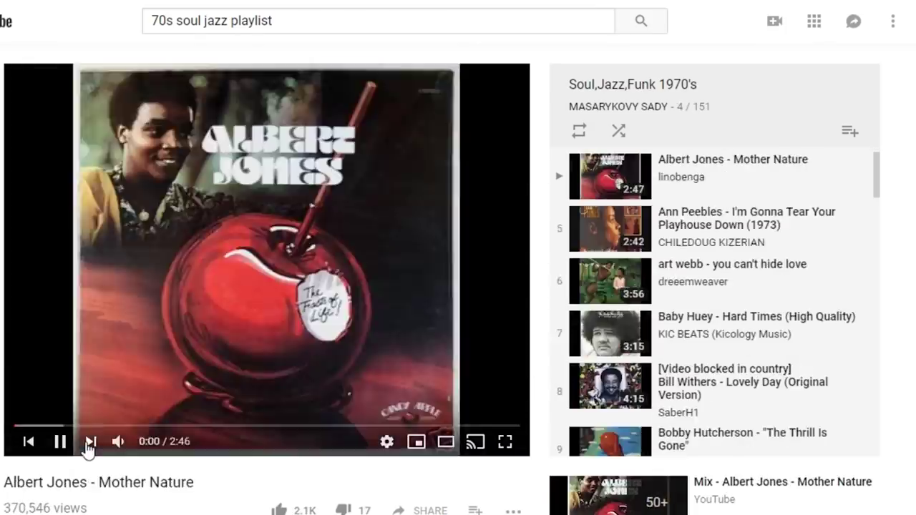
click(90, 442)
click(90, 441)
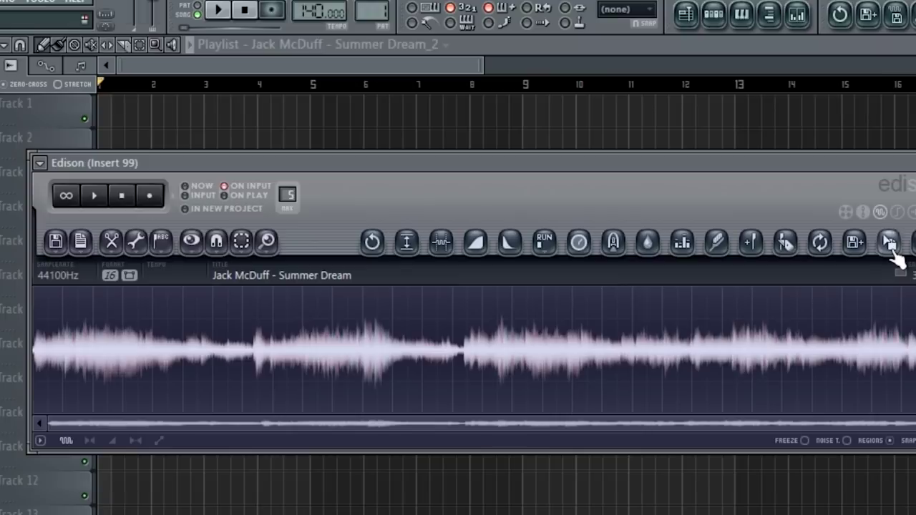
Step: Drag the recorded Summer Dream sample from Edison onto Track 1 and play it
drag(889, 243, 610, 138)
drag(265, 132, 114, 118)
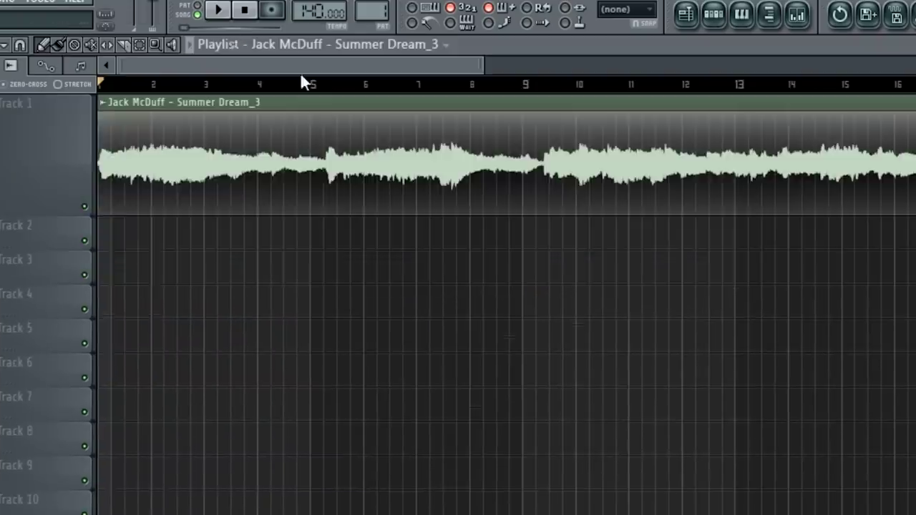
key(space)
Step: Lower the tempo to 132, restretch all channels, and trim the clip to end near bar 9
drag(322, 11, 322, 18)
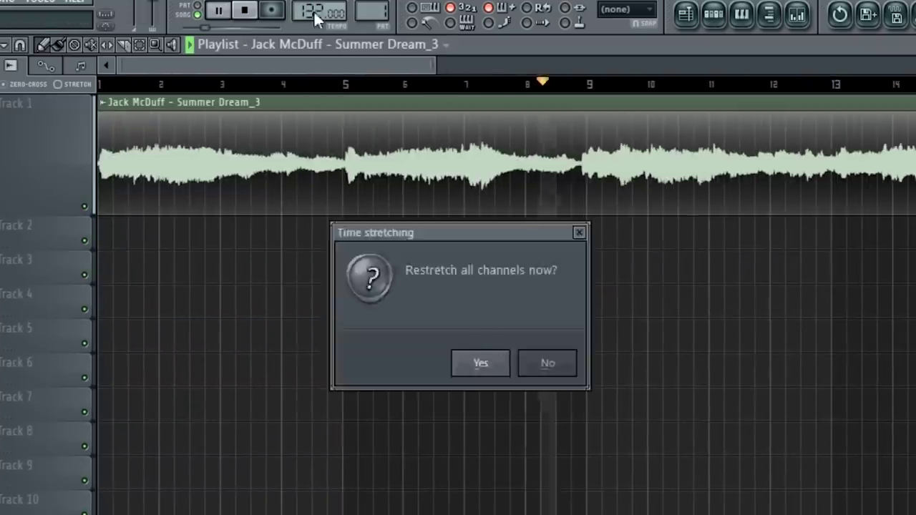
click(479, 363)
scroll(293, 81, down, 3)
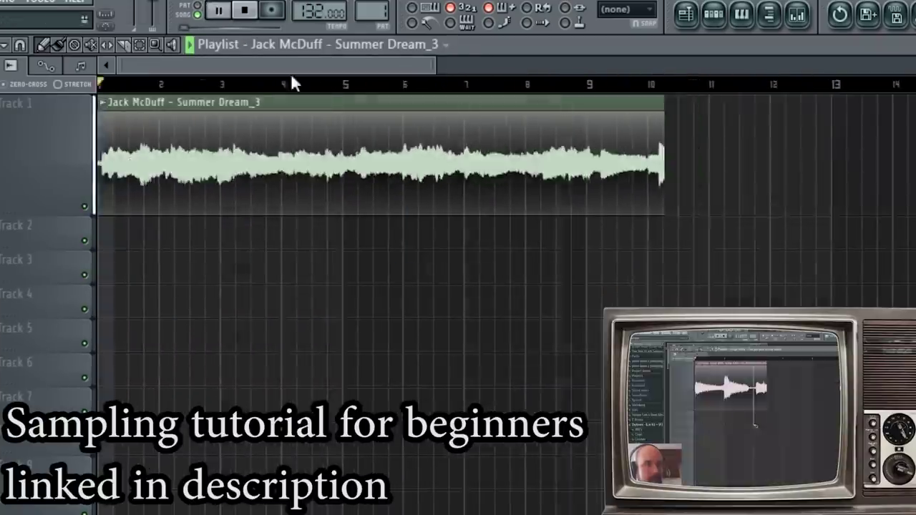
scroll(292, 82, up, 3)
drag(643, 179, 409, 180)
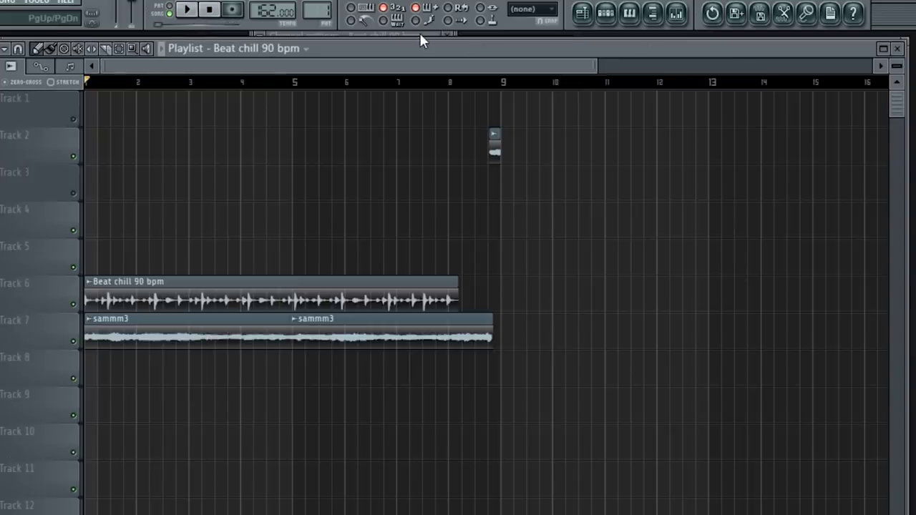
Step: Open the Beat chill 90 bpm sample's channel settings and mute the sammm3 sample on Track 7
click(420, 36)
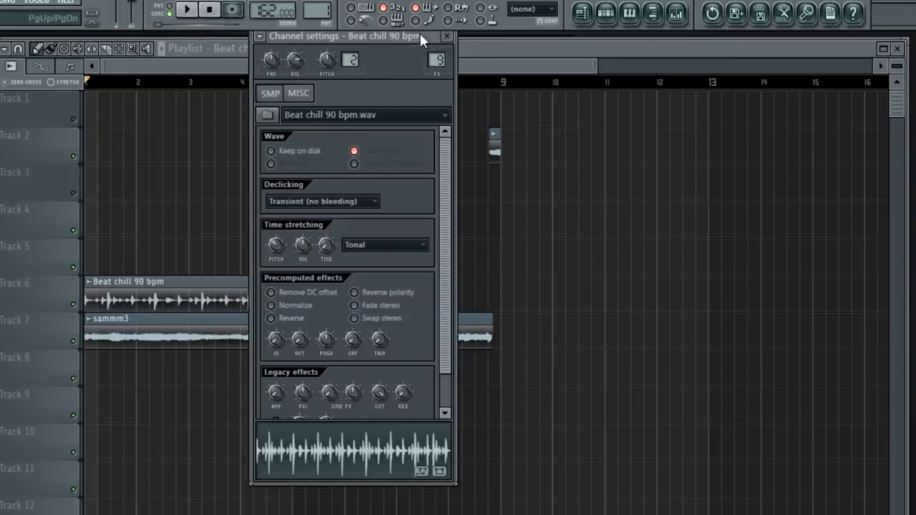
drag(387, 36, 739, 53)
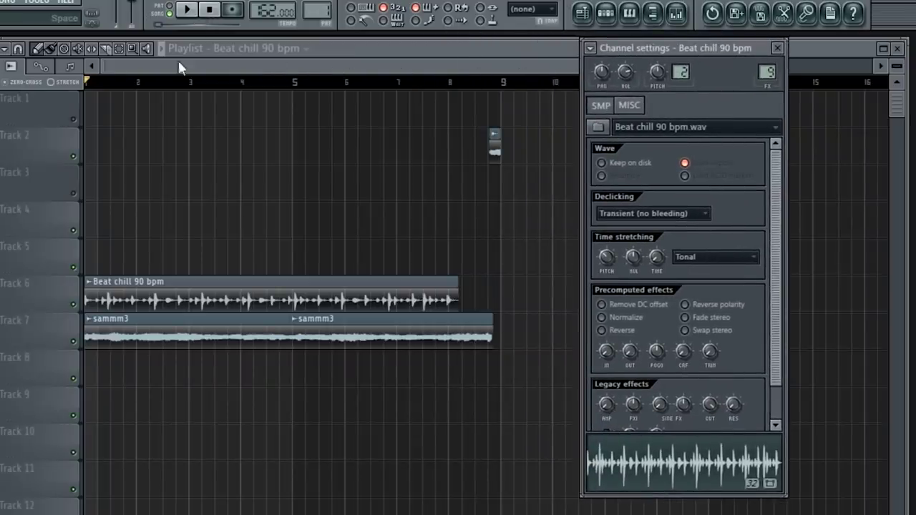
click(77, 342)
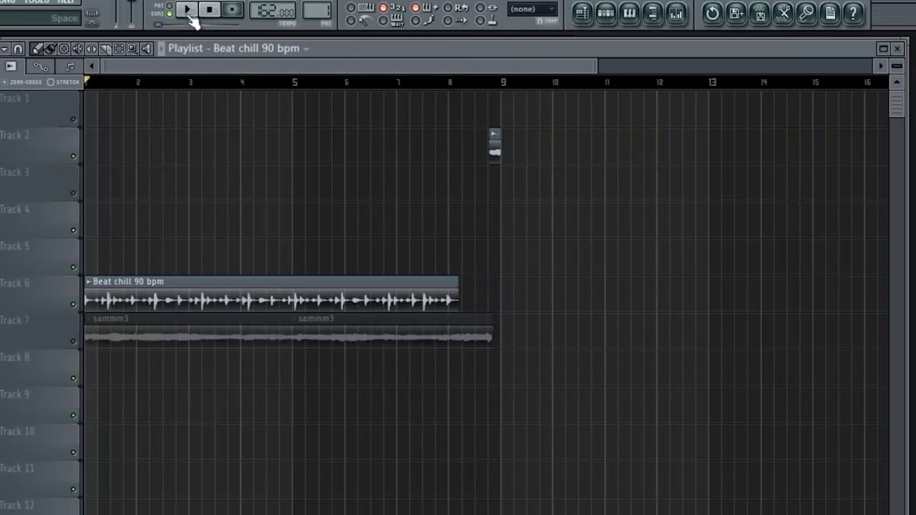
drag(326, 36, 284, 63)
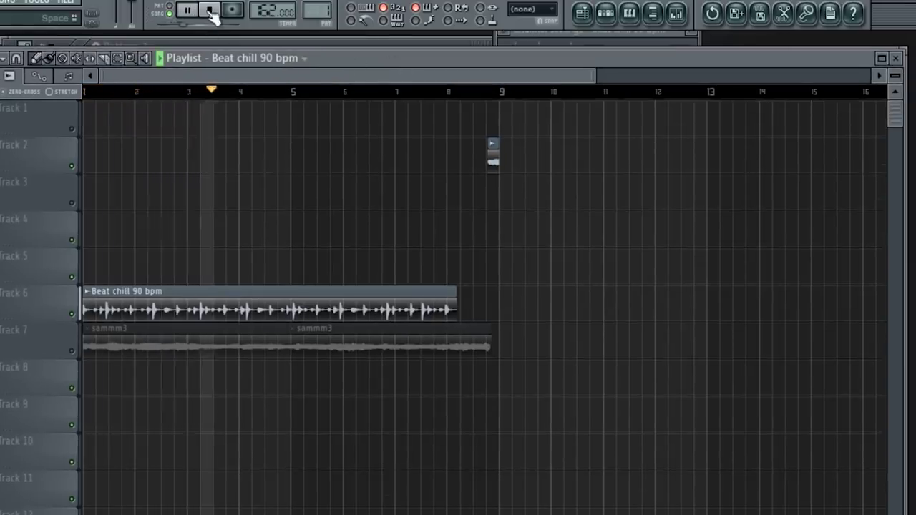
click(210, 11)
Step: Turn the drum loop's TIME stretch knob so it ends at bar 9, then play it against the sample
click(653, 40)
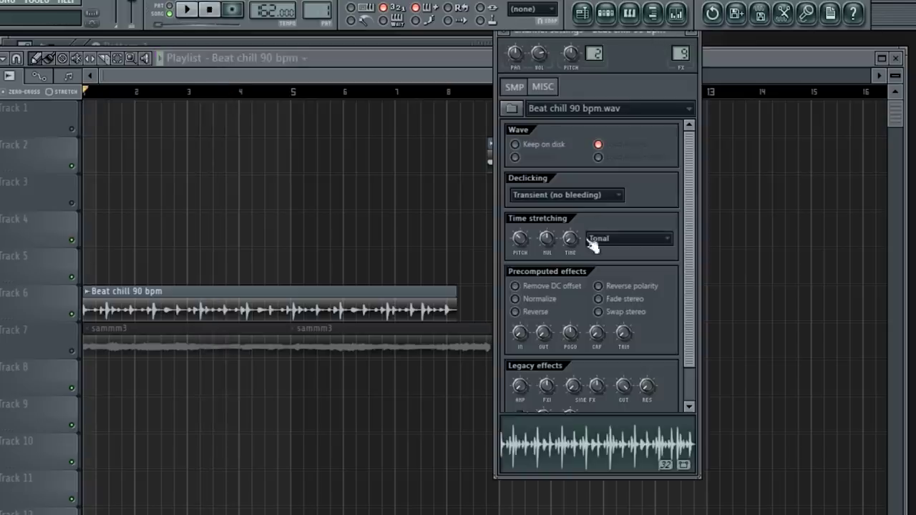
drag(573, 240, 573, 222)
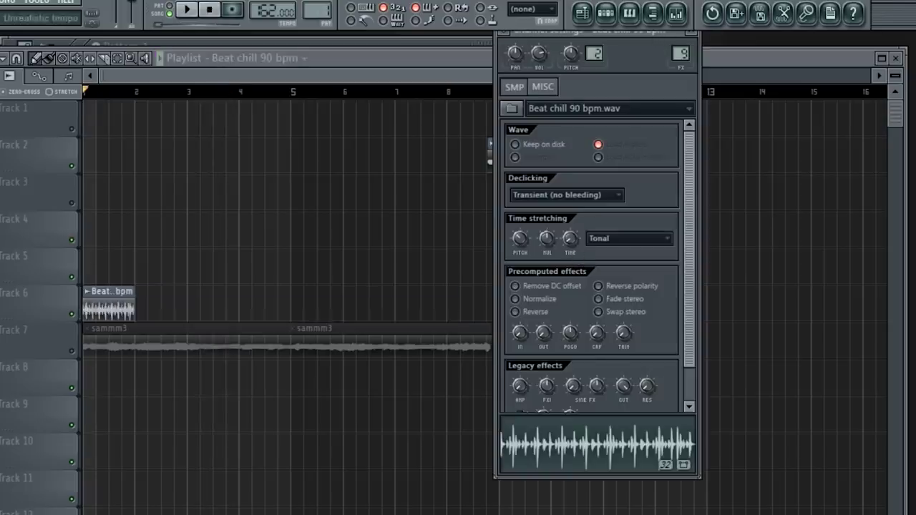
drag(643, 40, 857, 119)
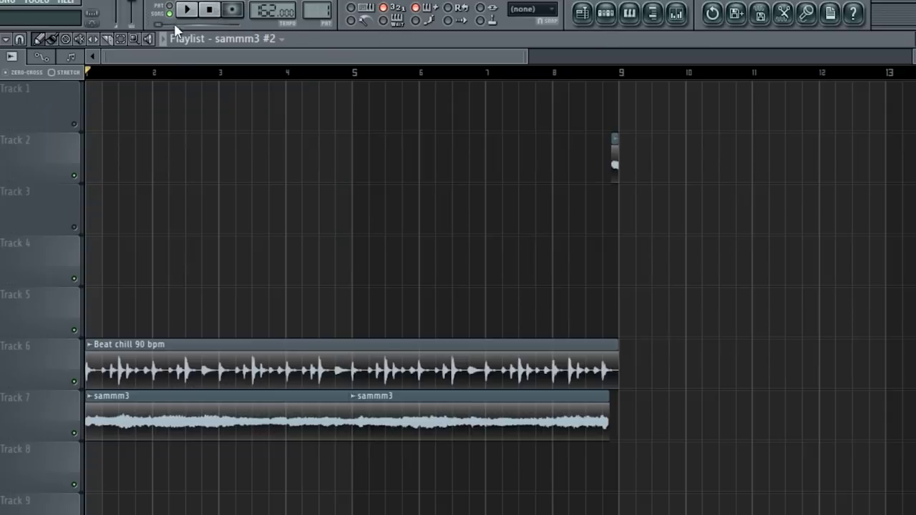
click(191, 11)
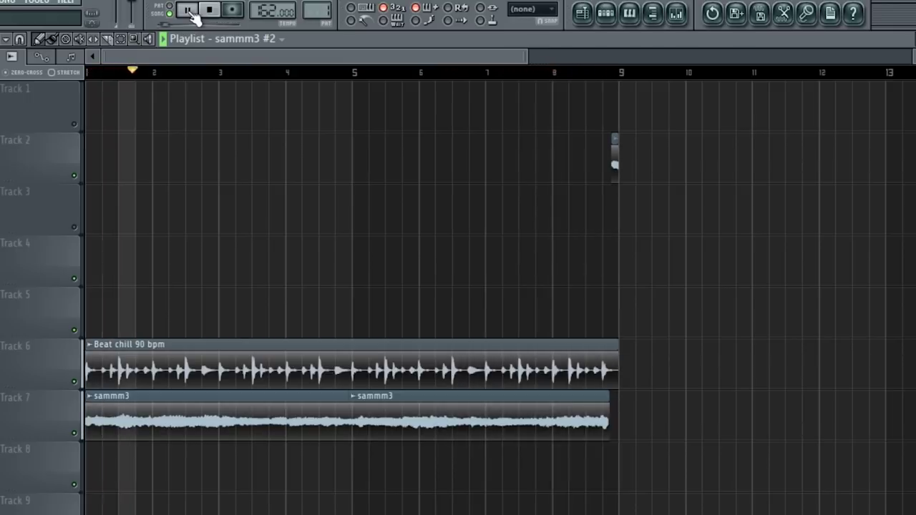
click(188, 12)
Step: Show the Hat 1 notes in the piano roll and audition the hi-hat pattern and the empty bass pattern
key(F7)
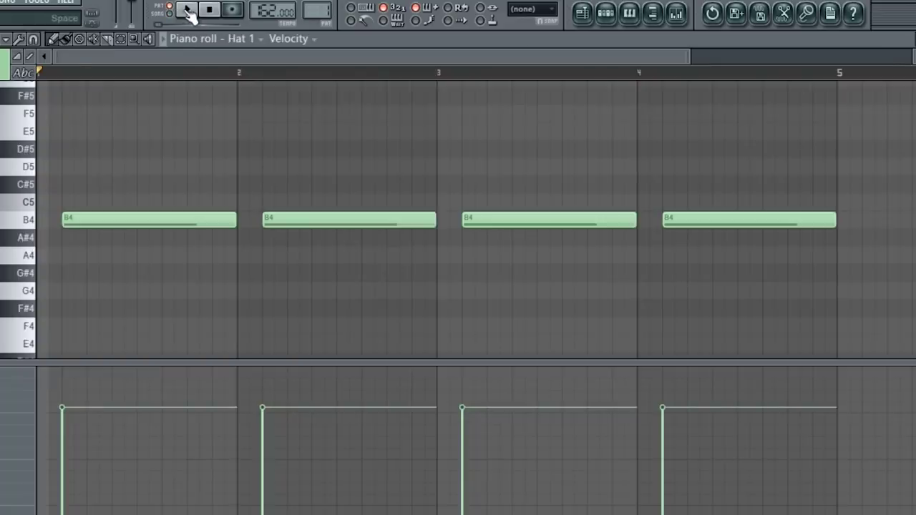
click(188, 12)
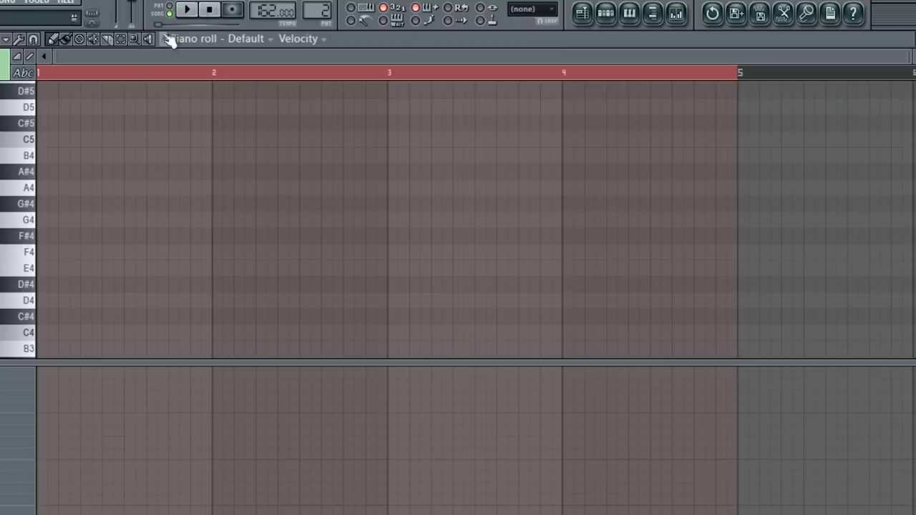
click(188, 12)
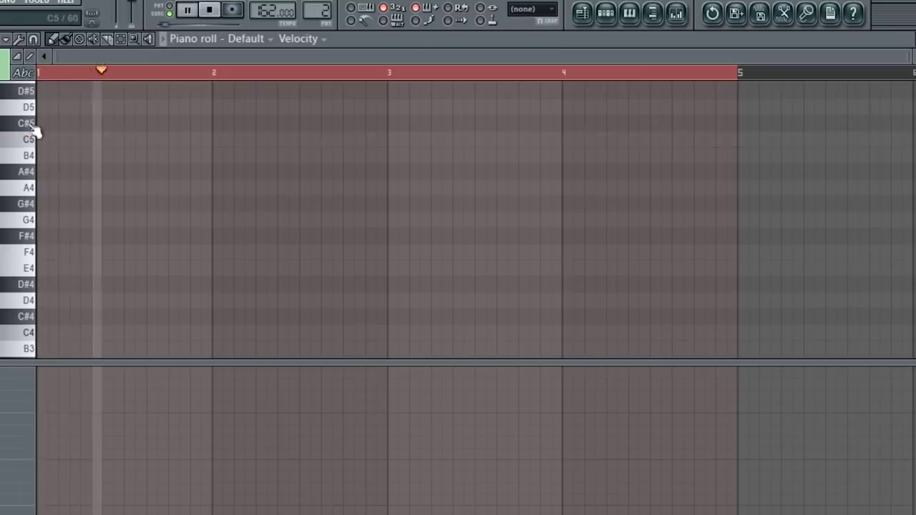
key(space)
key(space)
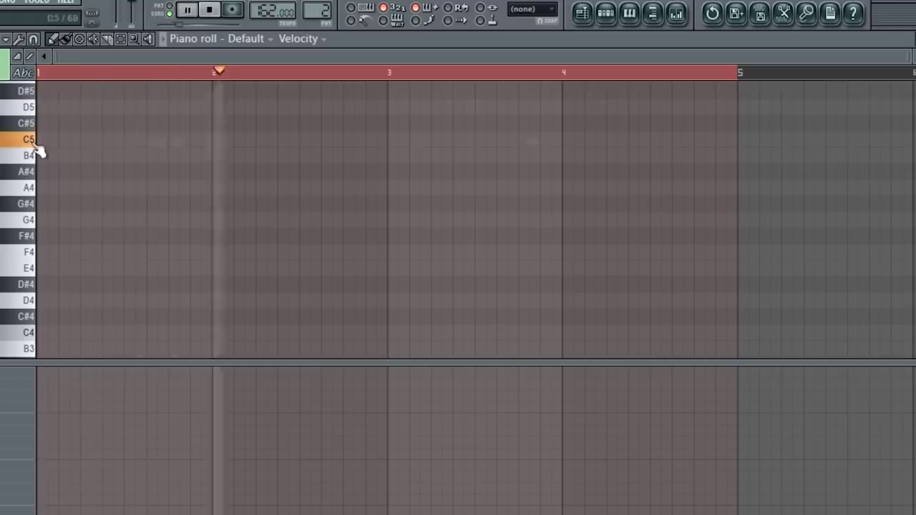
Step: Draw the four-bar bass line of D2, A1, F1, G1 and D1 notes across bars 1–5
click(43, 139)
click(107, 139)
click(229, 139)
click(282, 140)
click(393, 251)
click(467, 252)
click(586, 301)
click(651, 300)
click(715, 300)
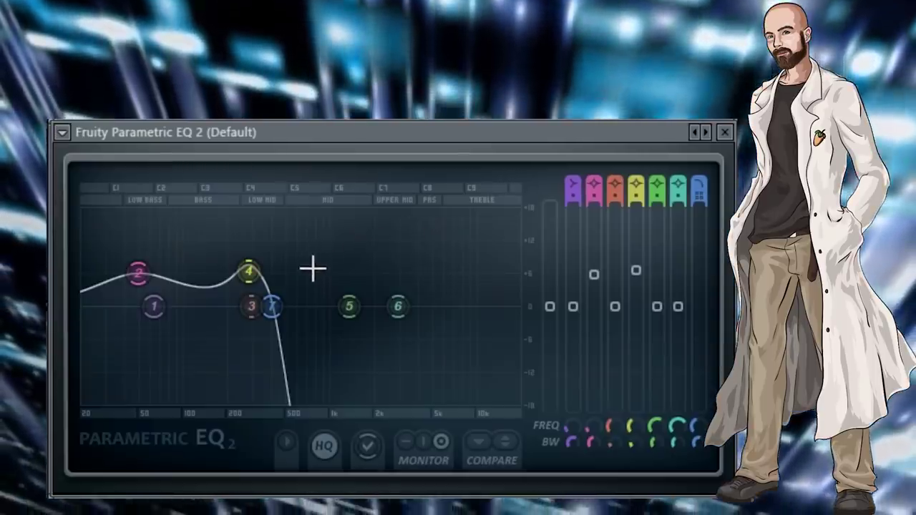
mouse_move(311, 306)
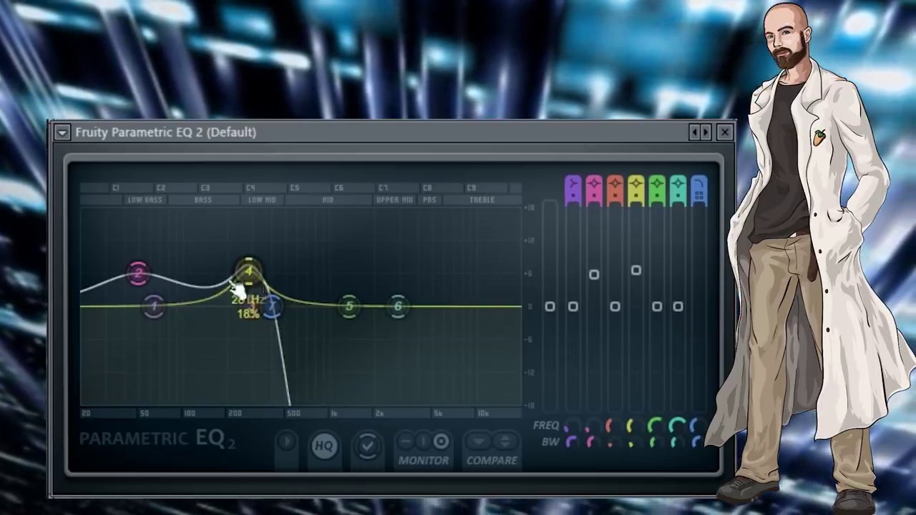
mouse_move(153, 289)
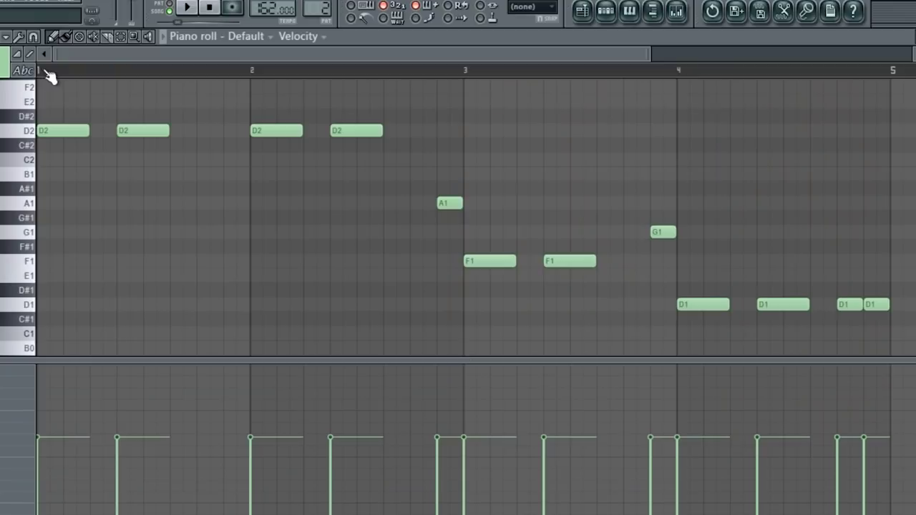
Step: Play the bass line pattern, then the cymbal pattern with its two-bar C5 note
click(187, 7)
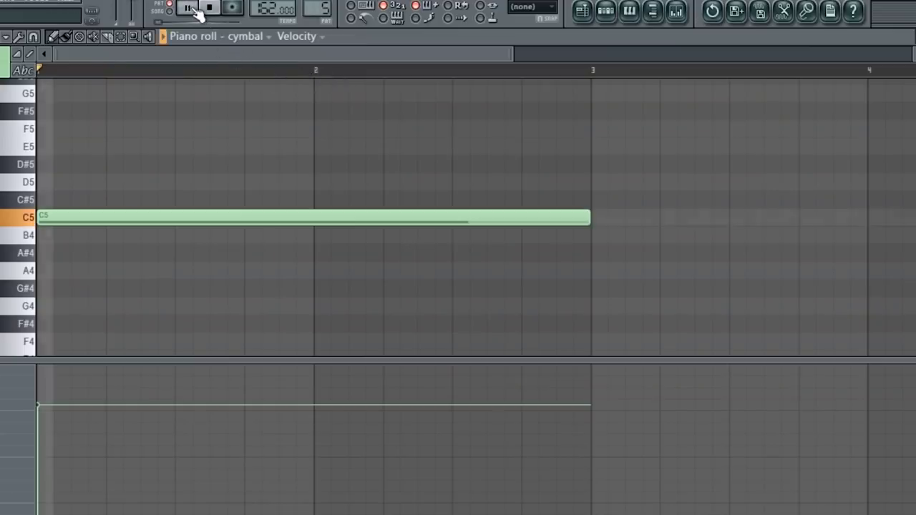
click(192, 8)
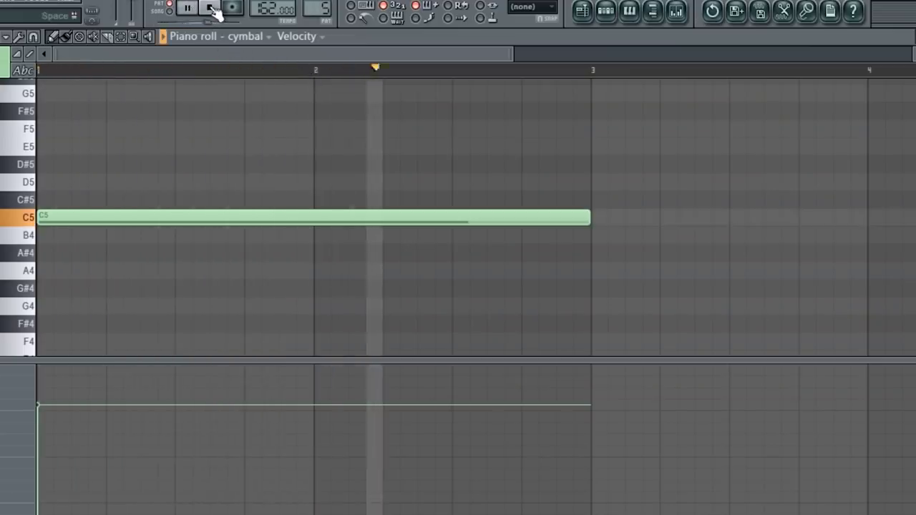